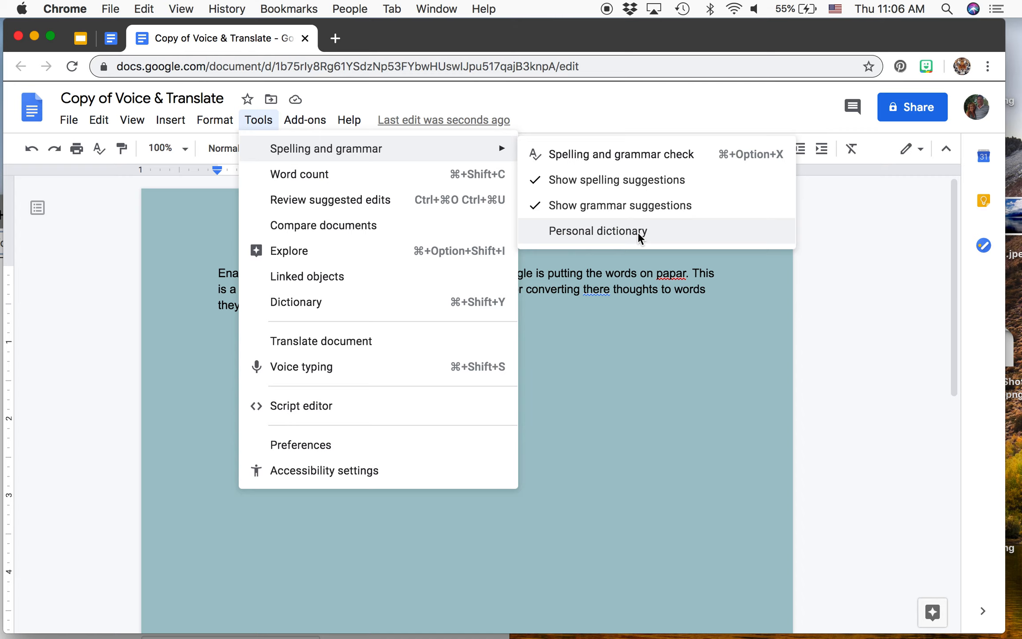
- View the personal dictionary without adding a word, and look over the spelling and grammar options
click(638, 234)
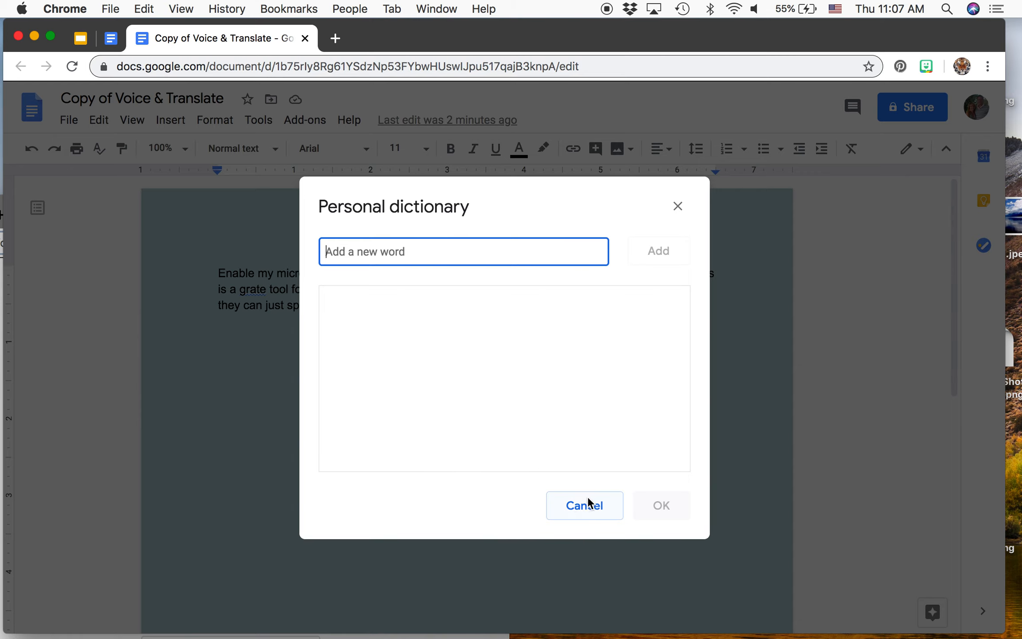
click(578, 503)
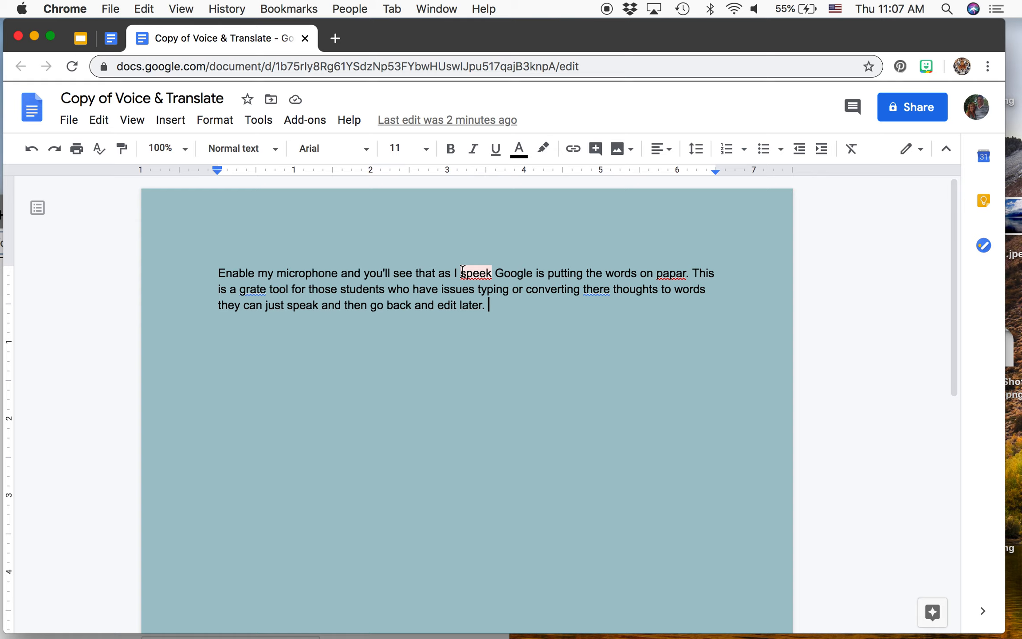
click(255, 123)
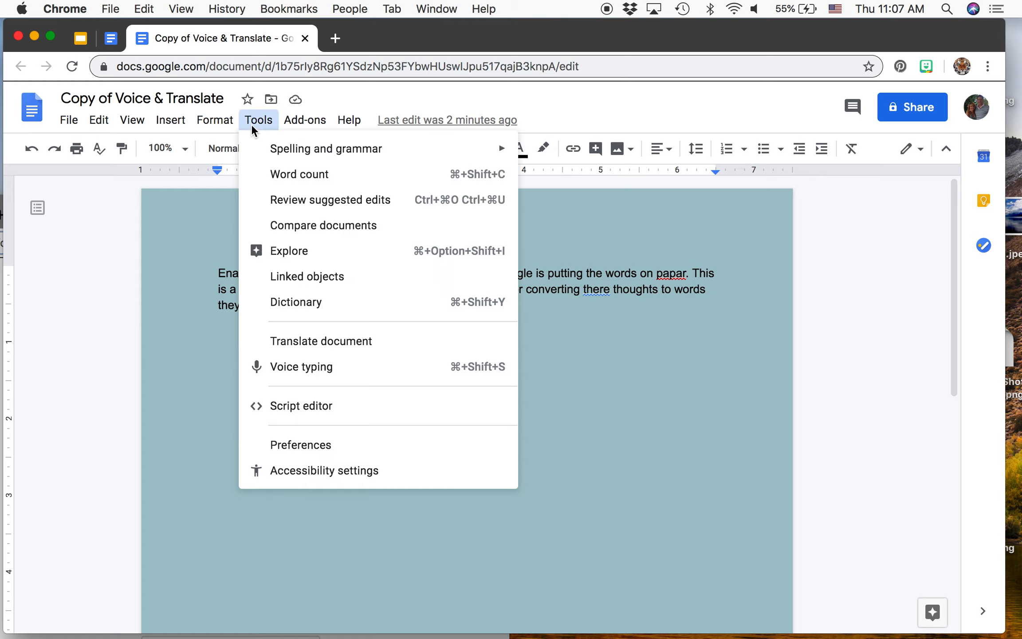
mouse_move(413, 143)
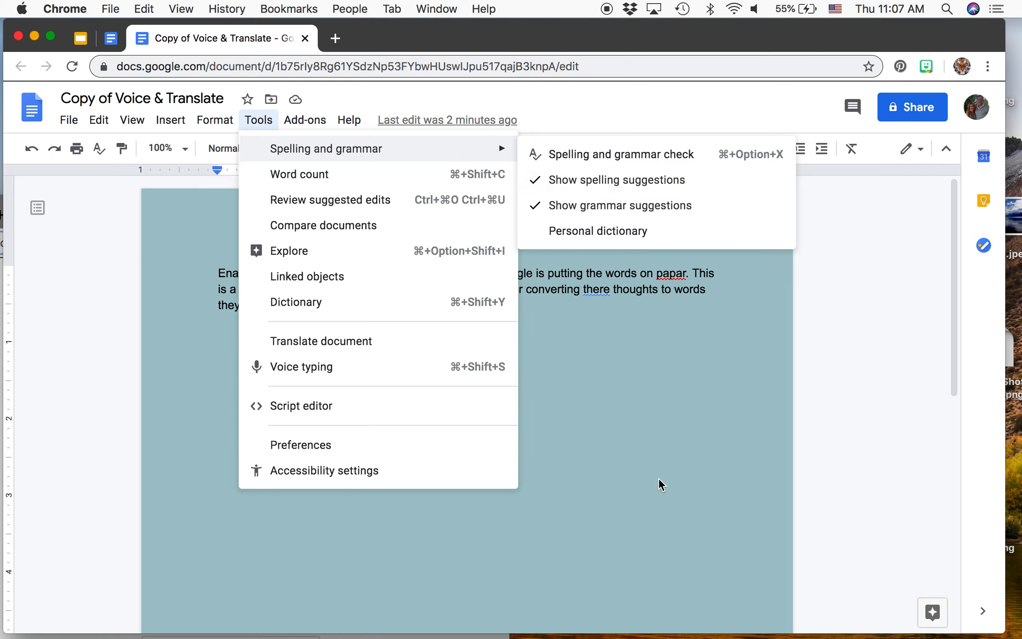
click(569, 345)
- Replace the misspelled word "speek" in the first sentence with the suggested "speak"
click(480, 273)
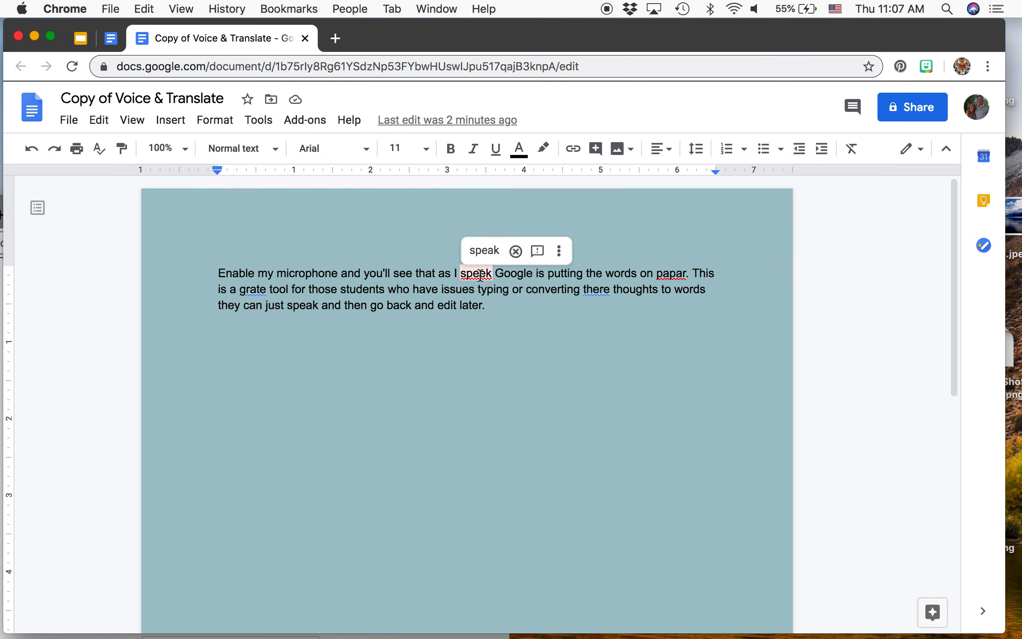
click(477, 249)
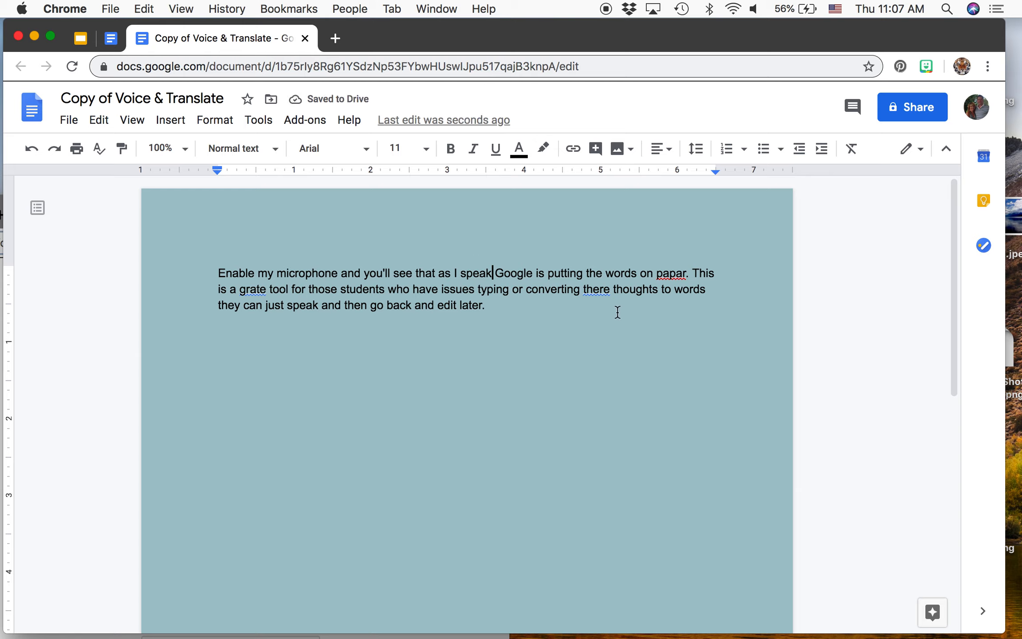
- View the detailed feedback form for the "papar" suggestion, close it unsent, and accept the correction "paper"
click(673, 273)
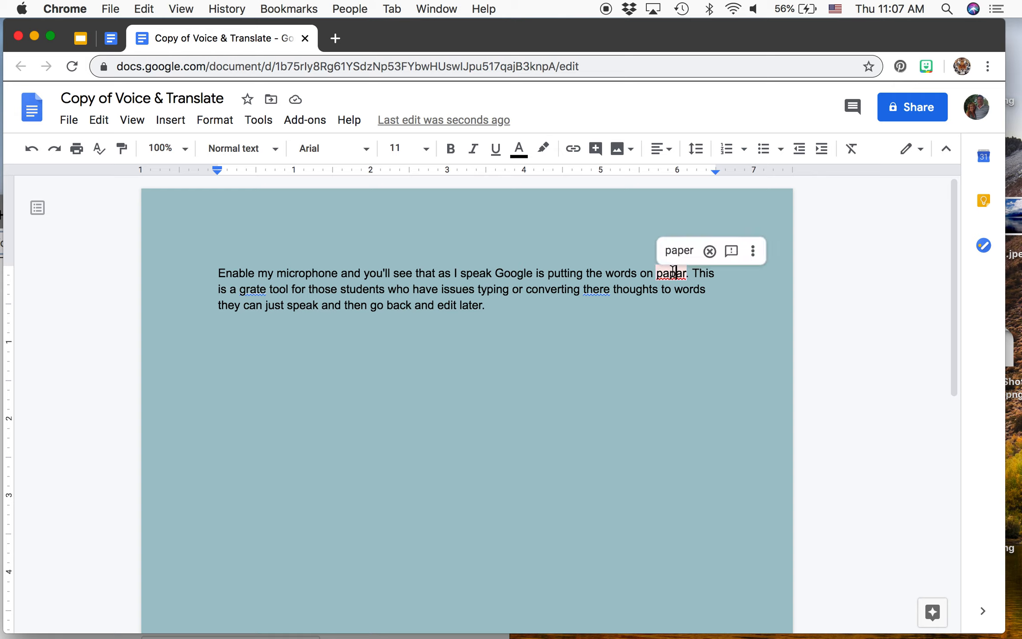
click(732, 251)
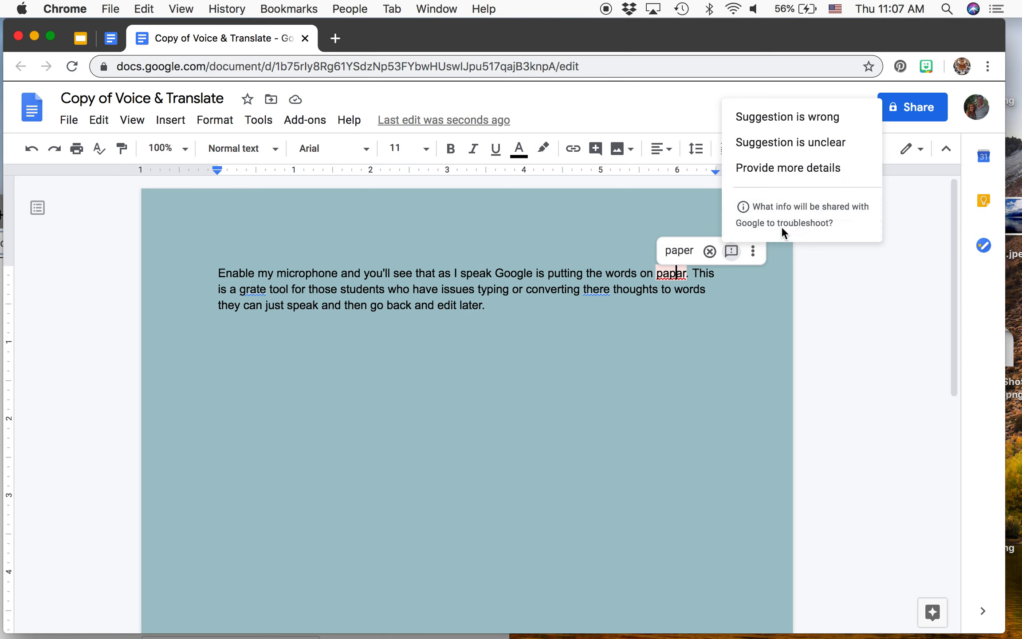
click(786, 169)
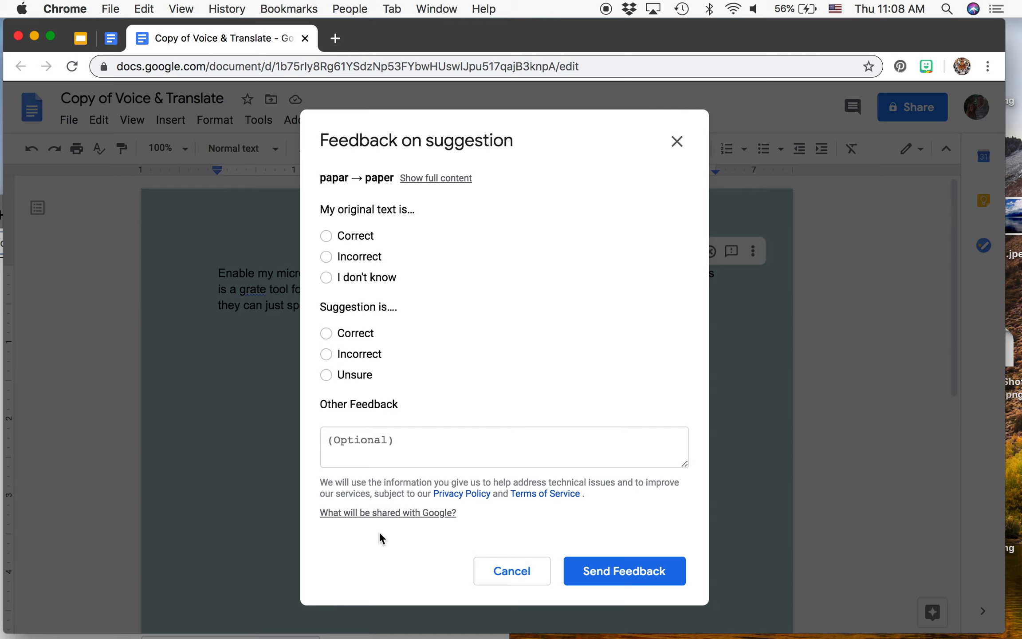
click(677, 141)
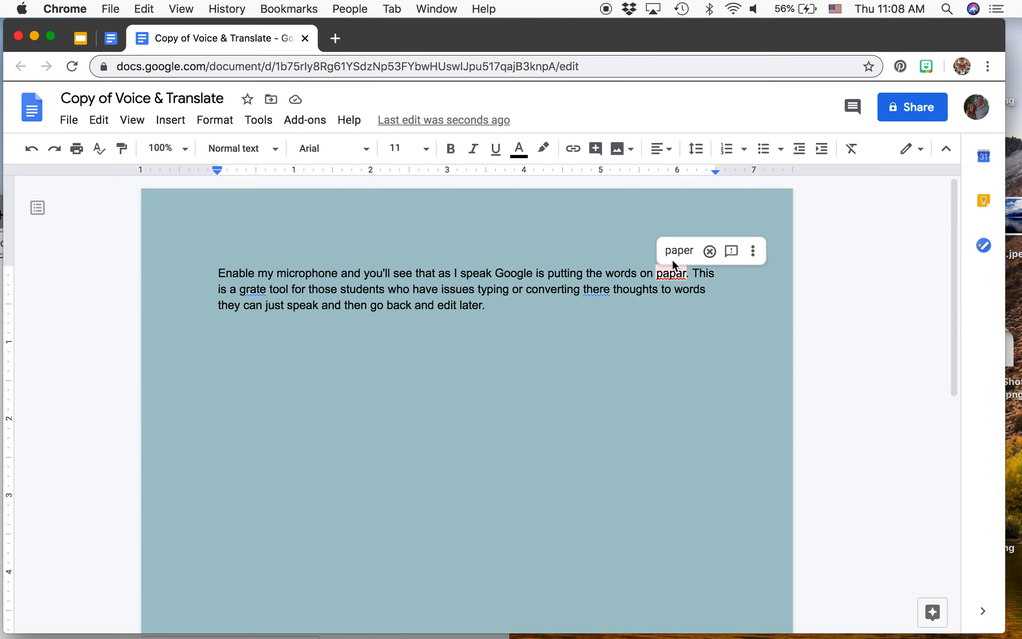
click(668, 252)
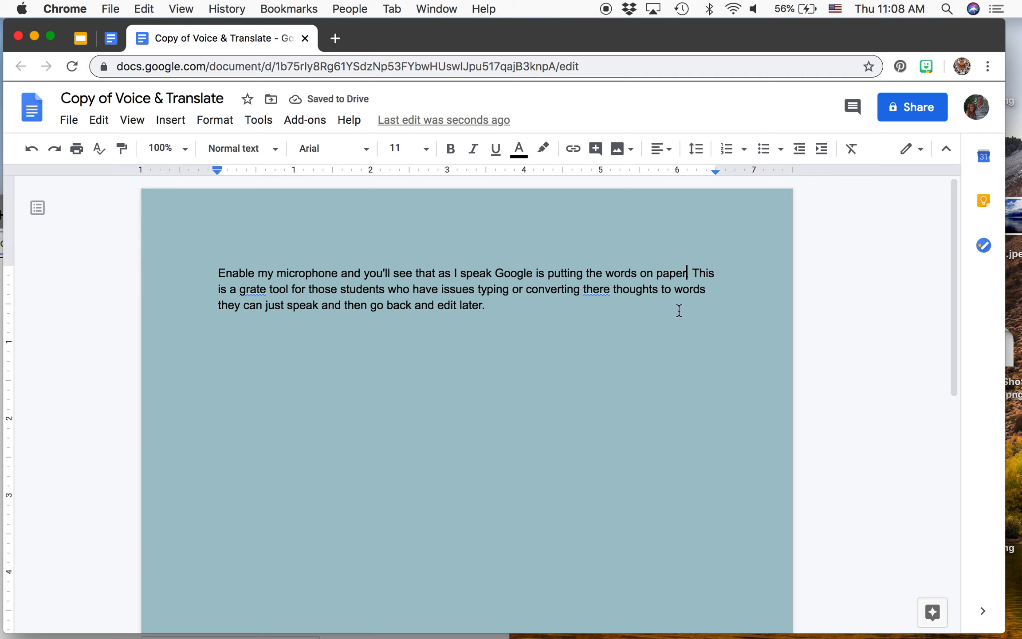
- Check the grammar suggestions setting that applies to the underlined word "grate"
double_click(247, 288)
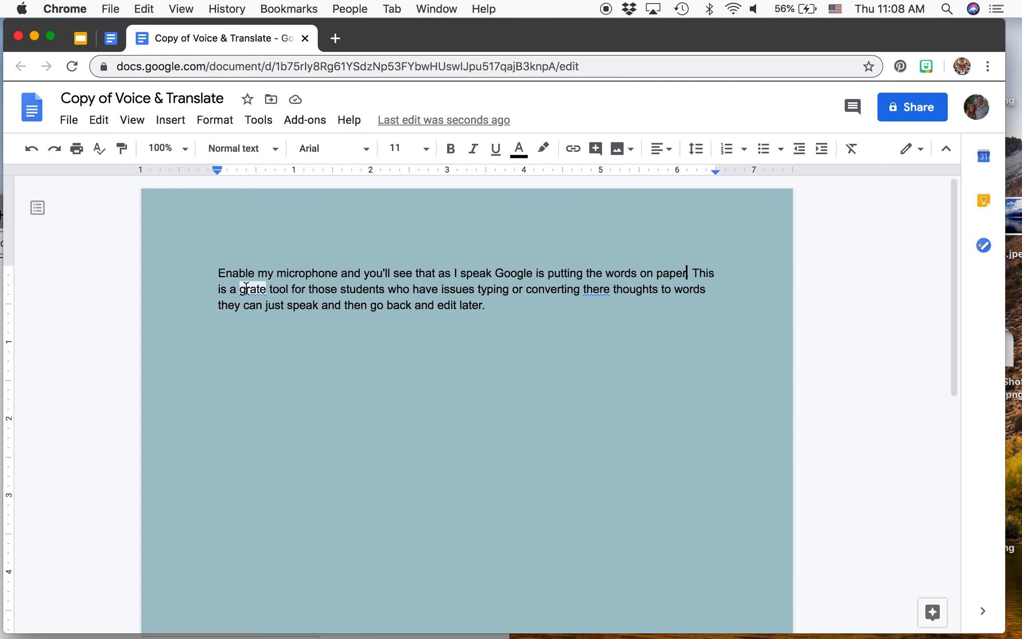
click(250, 119)
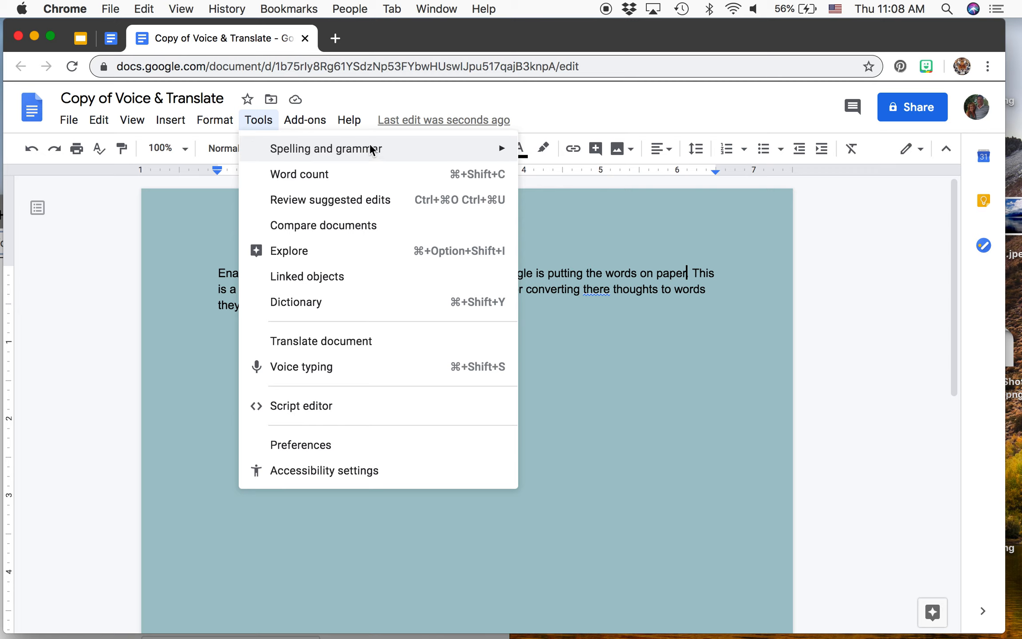
mouse_move(509, 146)
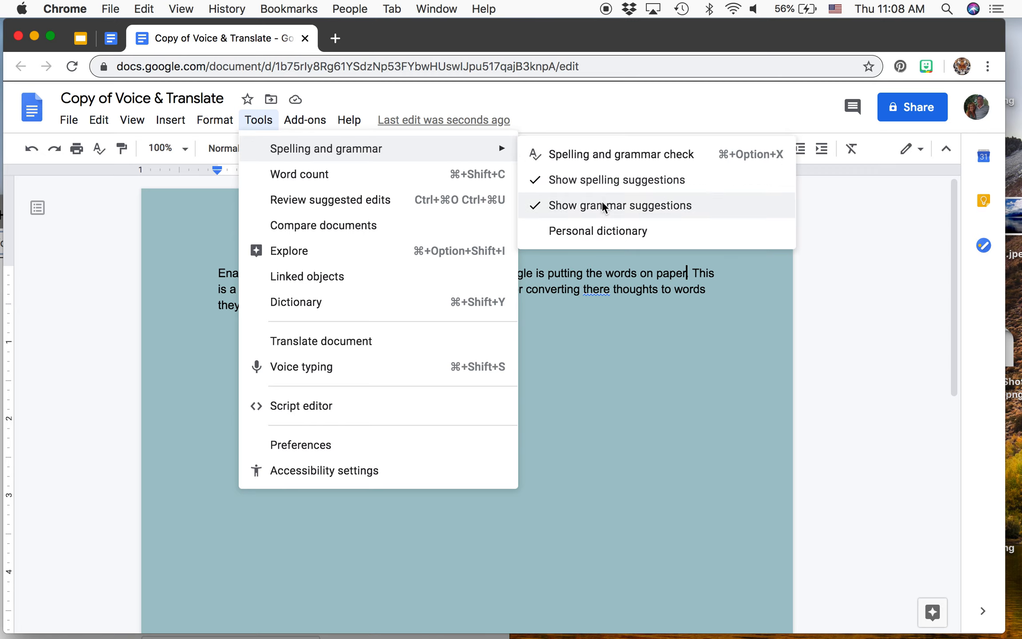
click(607, 431)
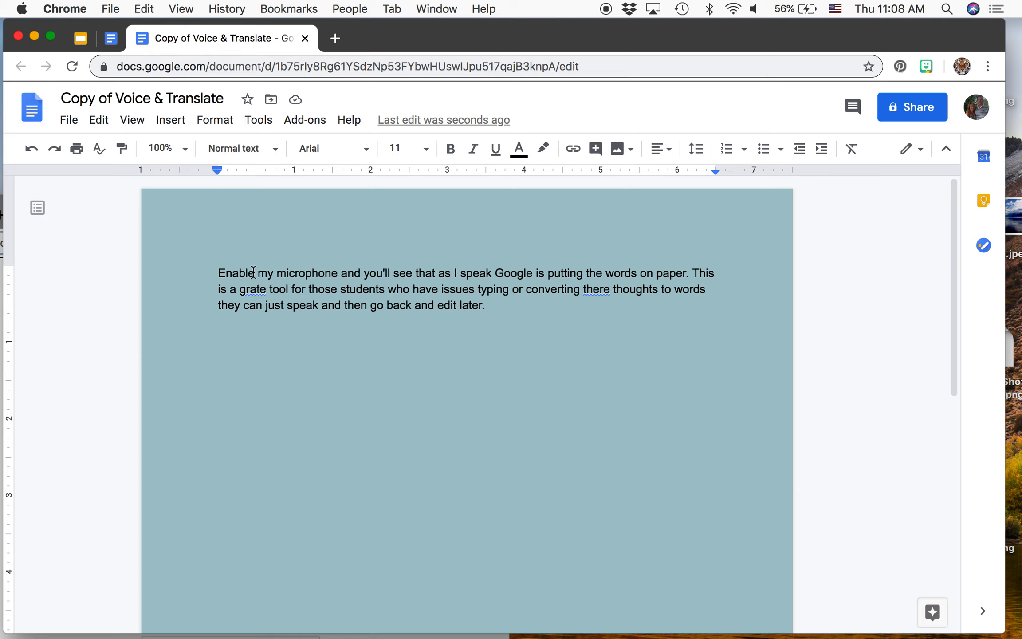
- Accept the suggested grammar corrections, replacing "grate" with "great" and "there" with "their"
click(255, 289)
click(262, 266)
click(589, 293)
click(597, 265)
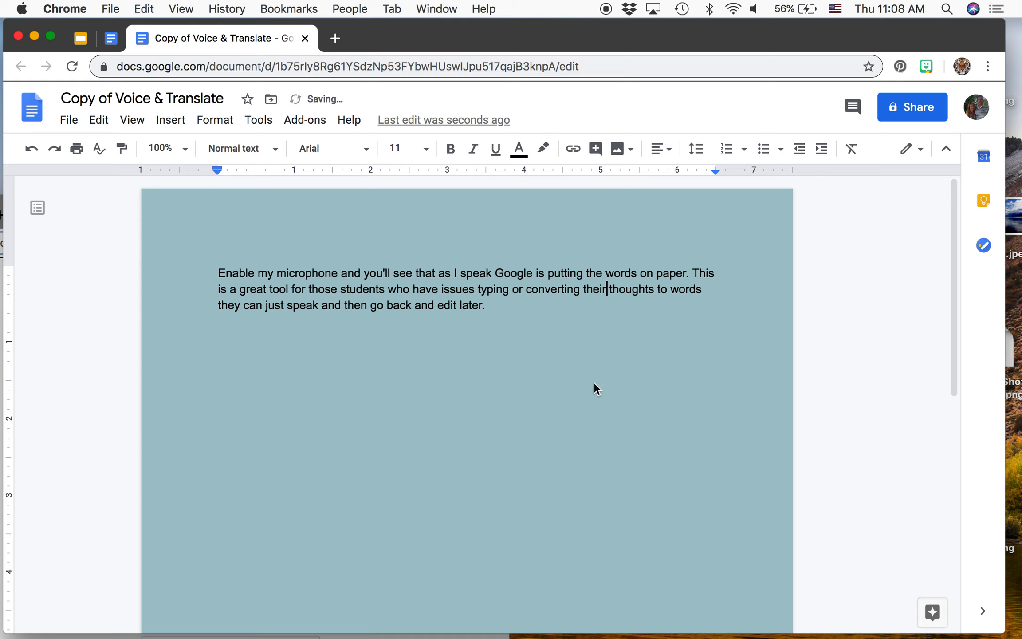
click(593, 386)
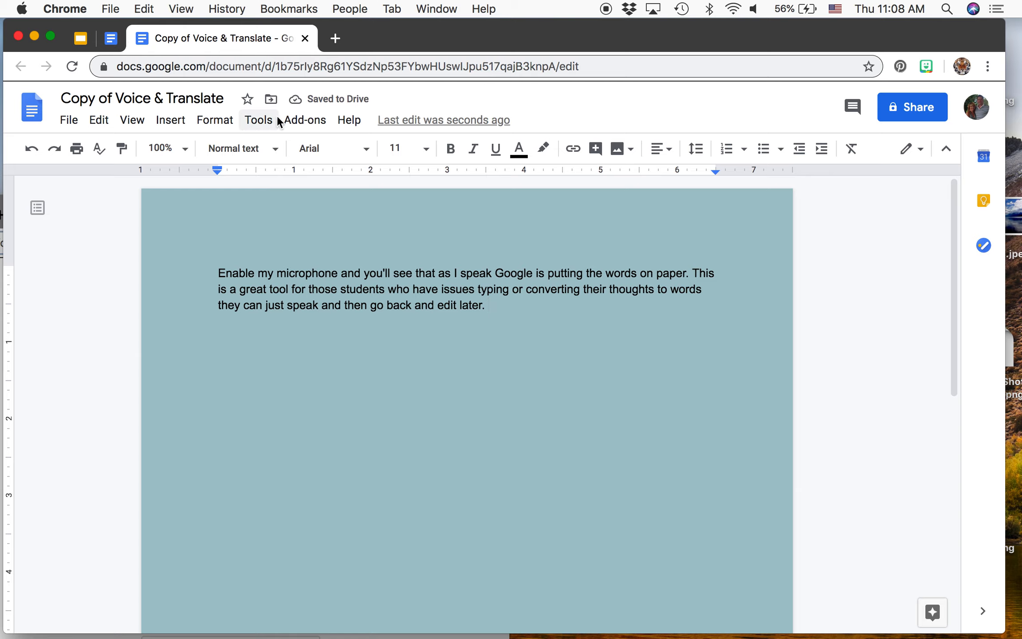
- Open the document's word count and turn on displaying the word count while typing
click(259, 119)
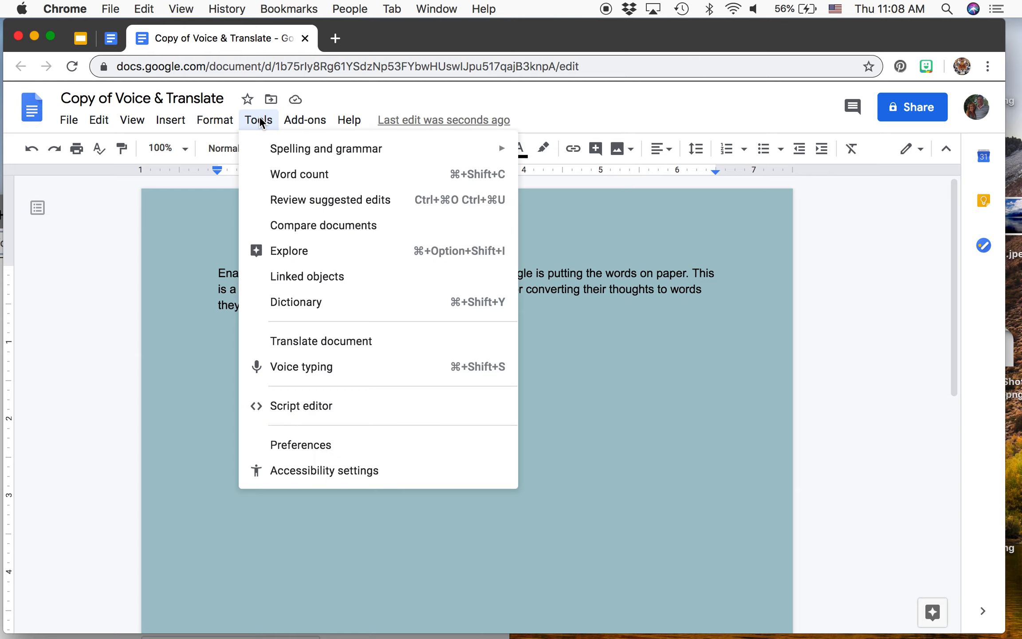
click(295, 174)
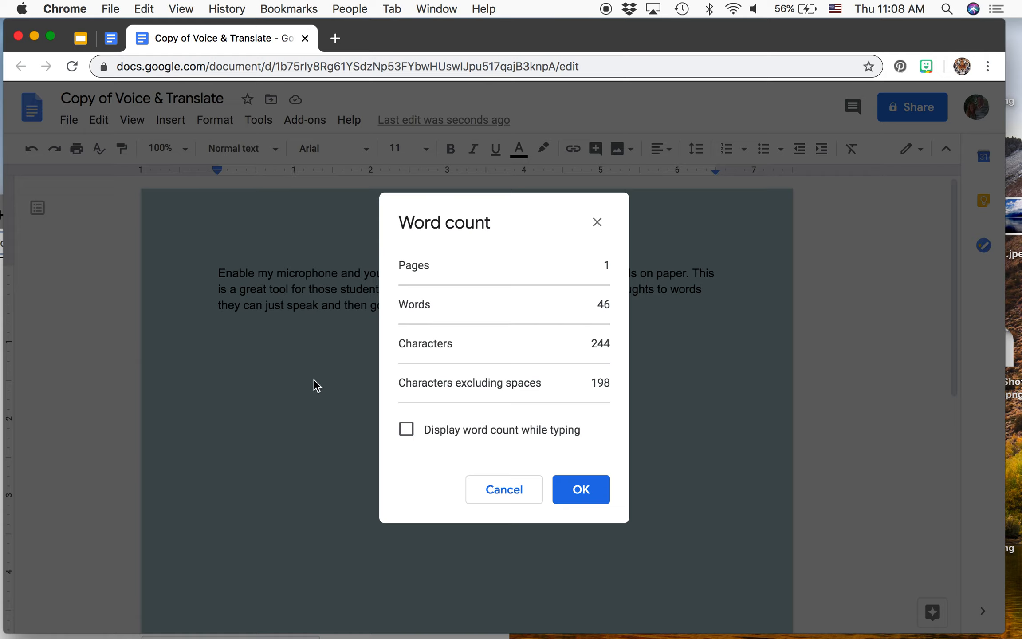
click(407, 429)
click(590, 496)
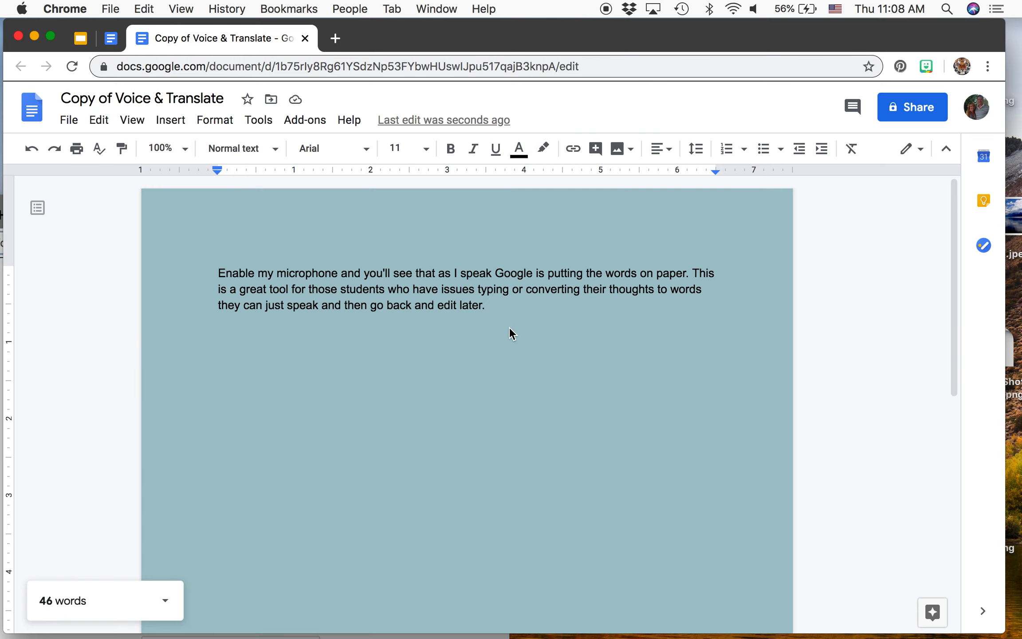
- View the page, word and character options of the on-page word counter without hiding it
click(165, 600)
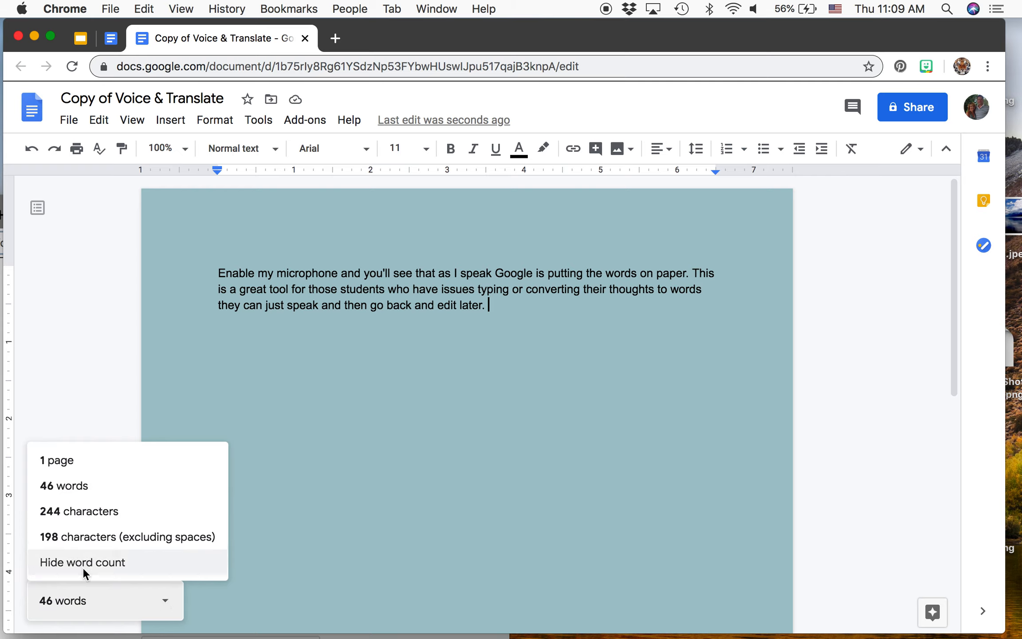
click(374, 525)
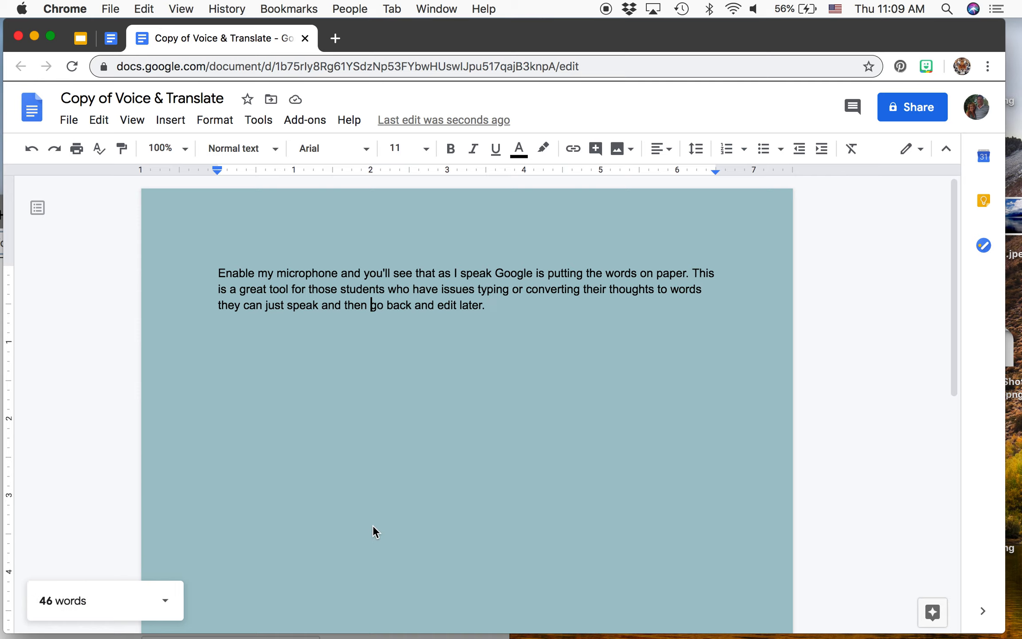
click(489, 328)
- Review the suggested edits in the copied document
click(258, 121)
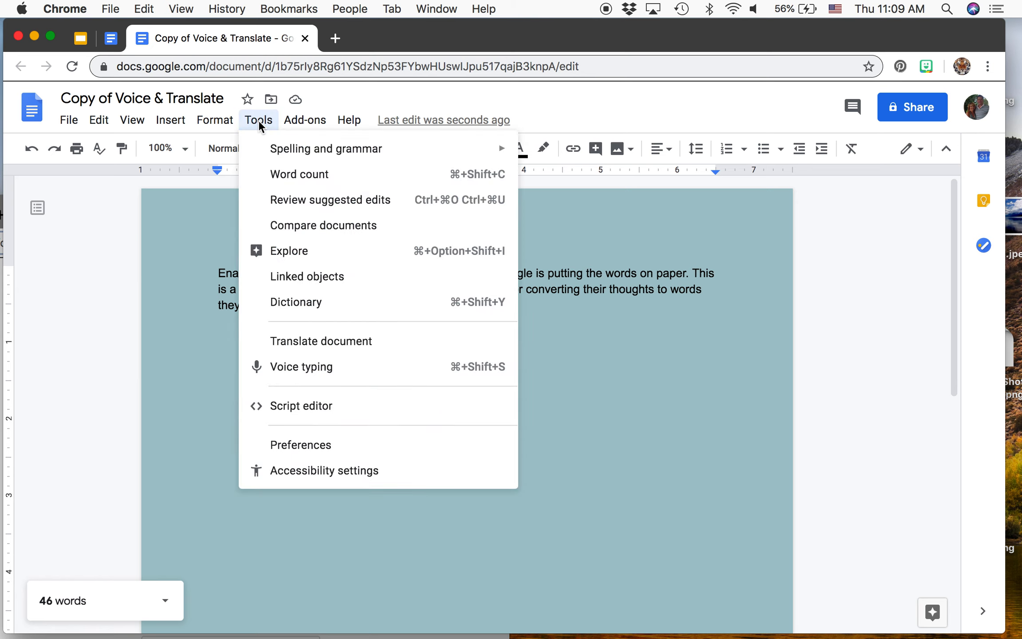
click(290, 199)
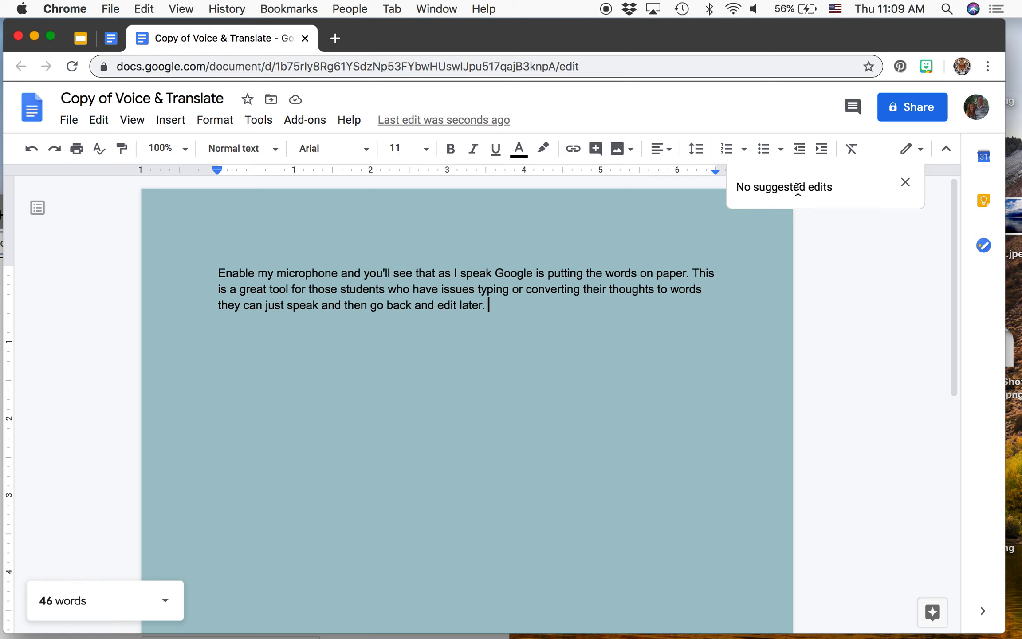
click(869, 234)
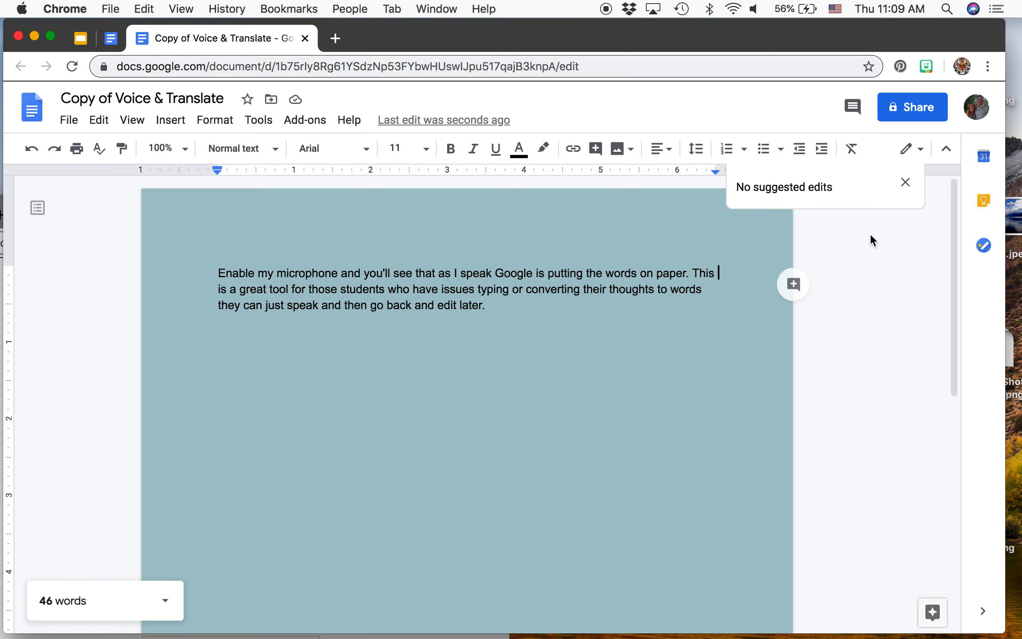
- Switch to the original Voice & Translate document and accept the suggested edits "great", "speak" and "paper"
click(112, 39)
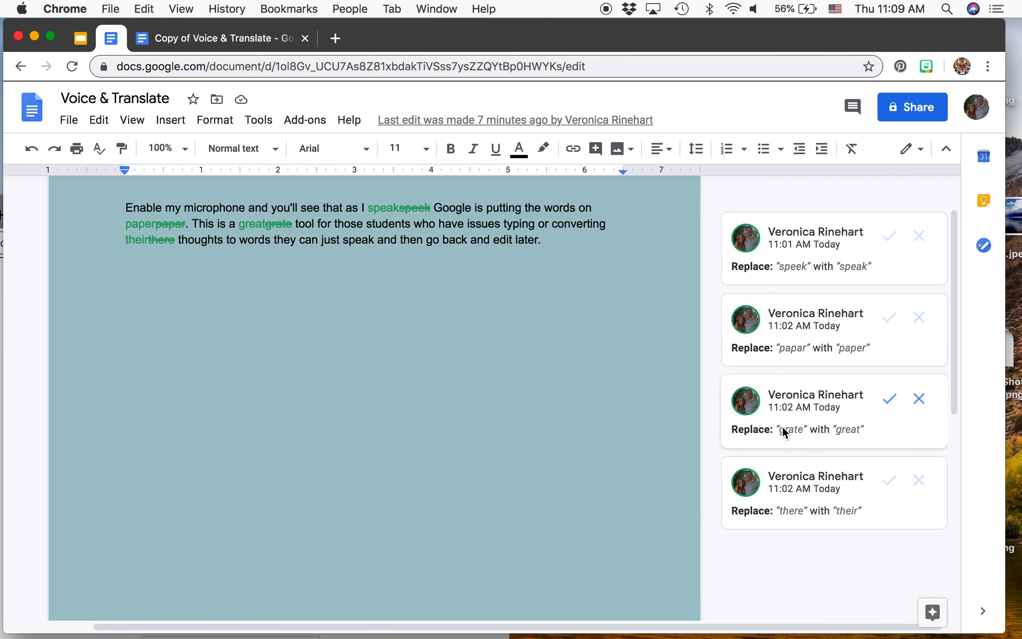
click(888, 400)
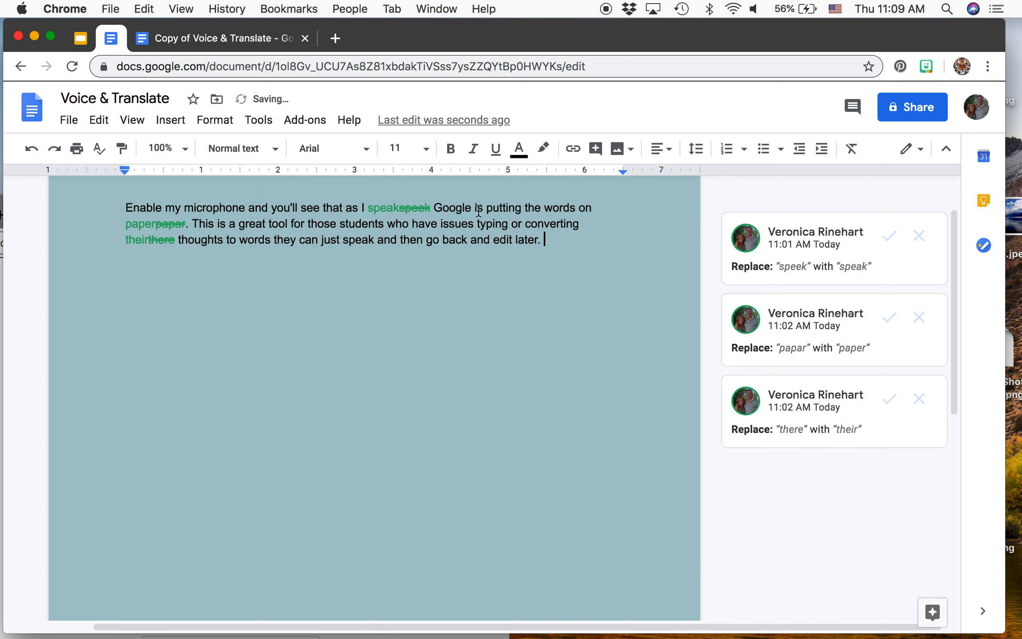
click(888, 239)
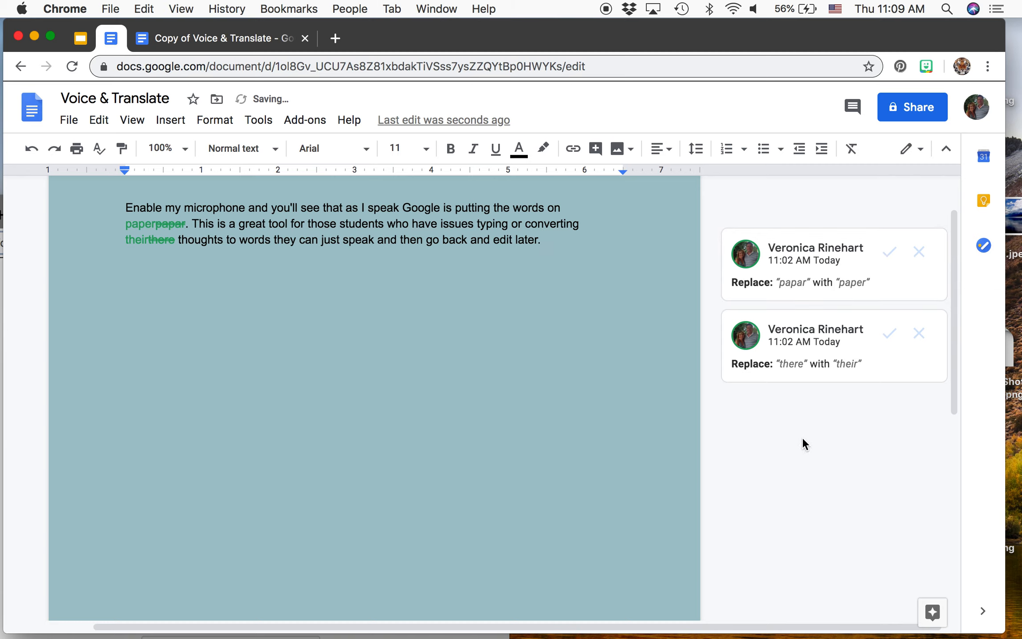
click(889, 252)
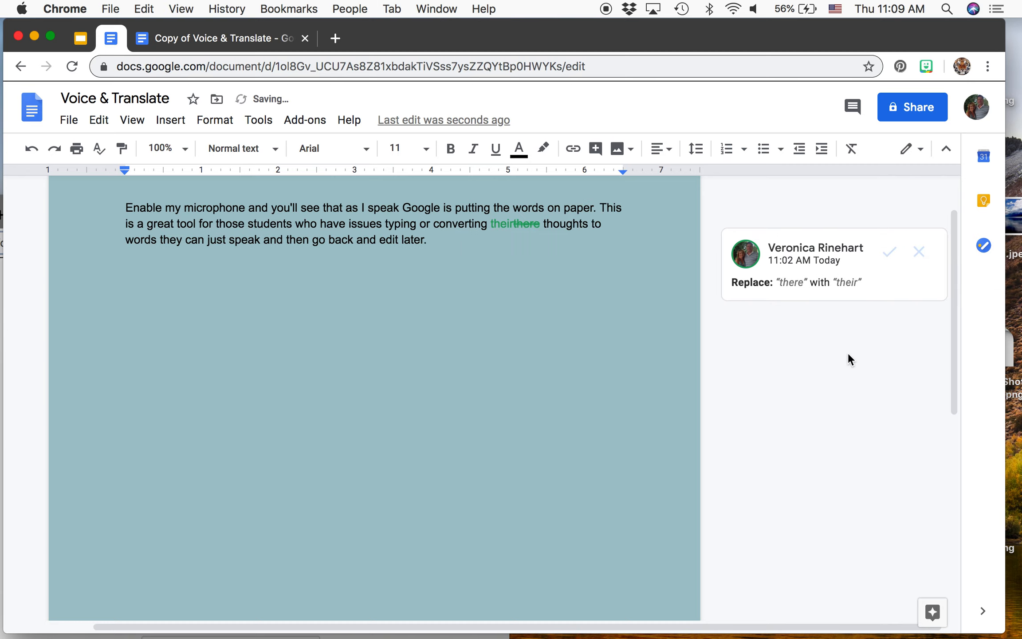